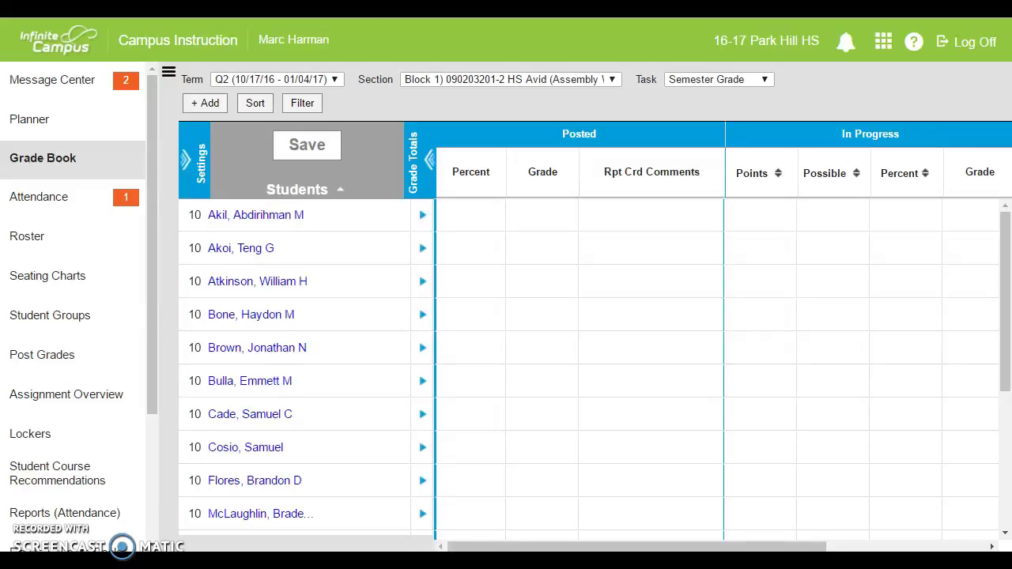
Switch the grade book to the HS Homeroom/Tutorial section and show all terms and grading tasks in its grade calculation options.
click(611, 79)
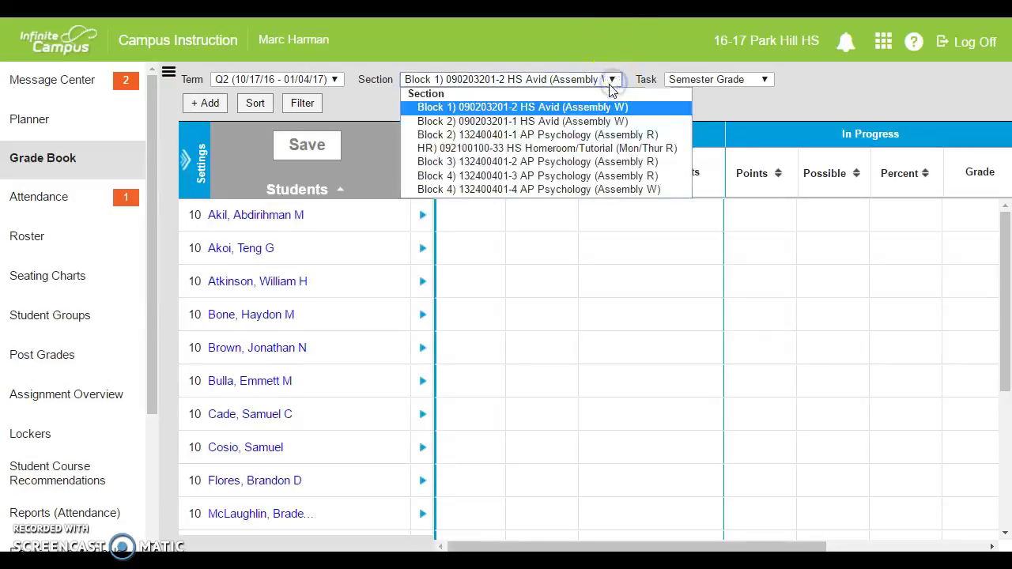
click(590, 149)
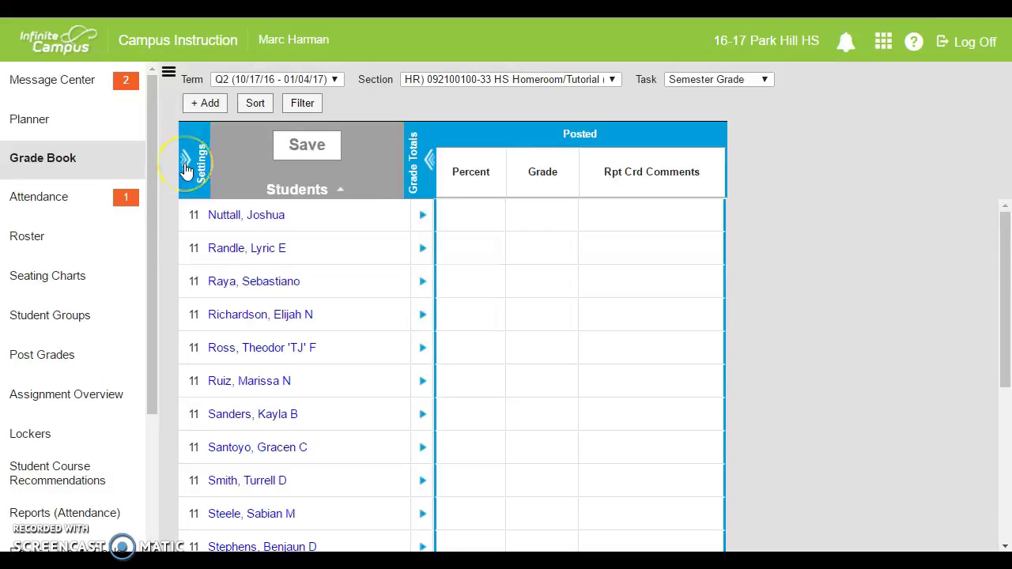
click(187, 170)
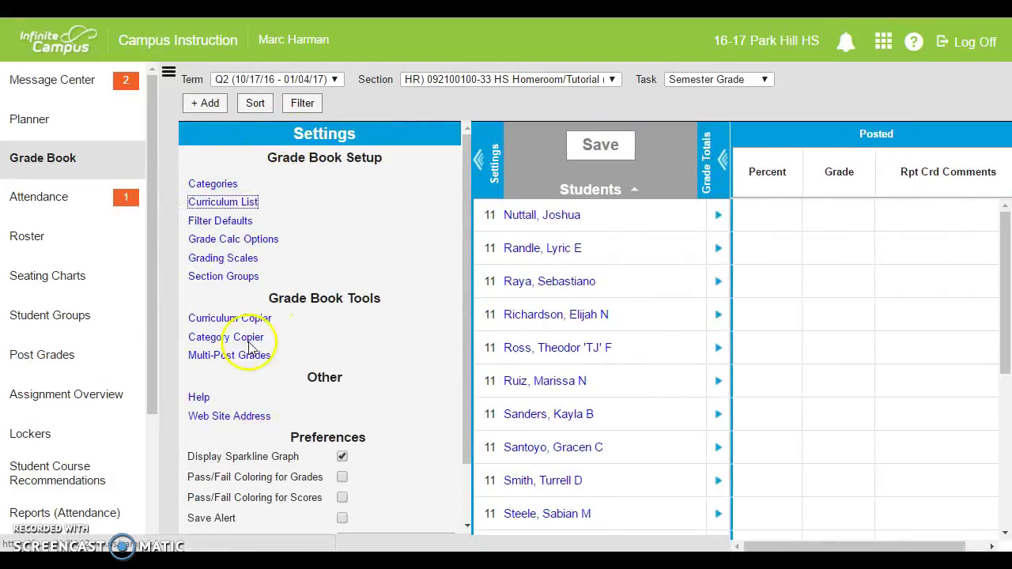
click(224, 247)
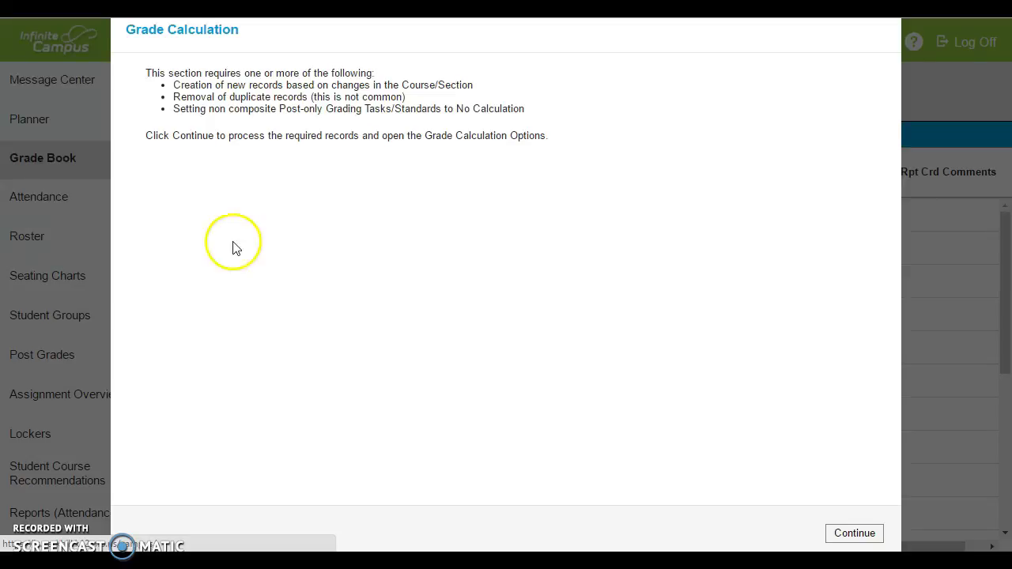
click(862, 535)
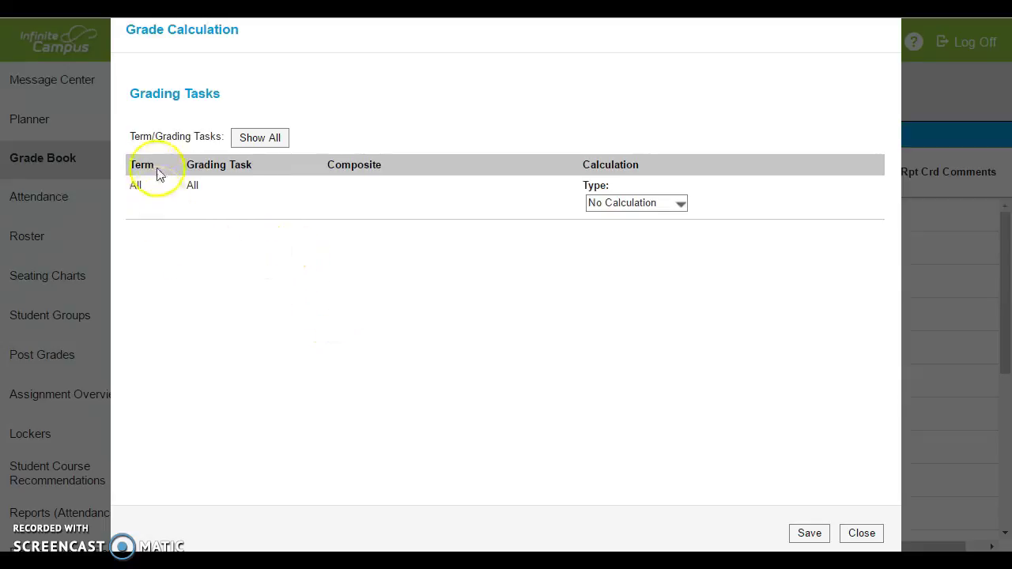
click(265, 142)
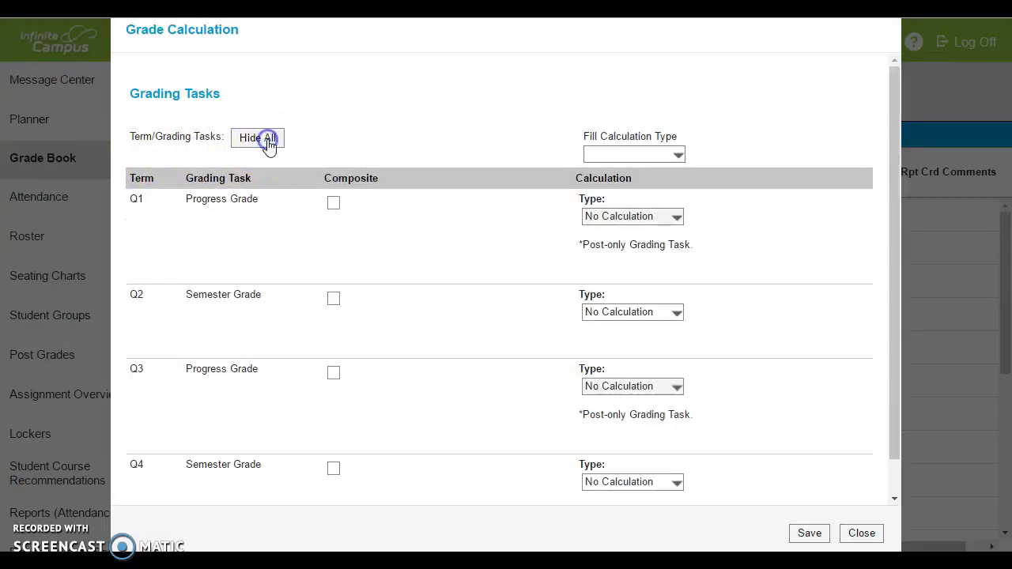
Fill the grading tasks with the In Progress Grade calculation type and the Default grading scale.
click(642, 158)
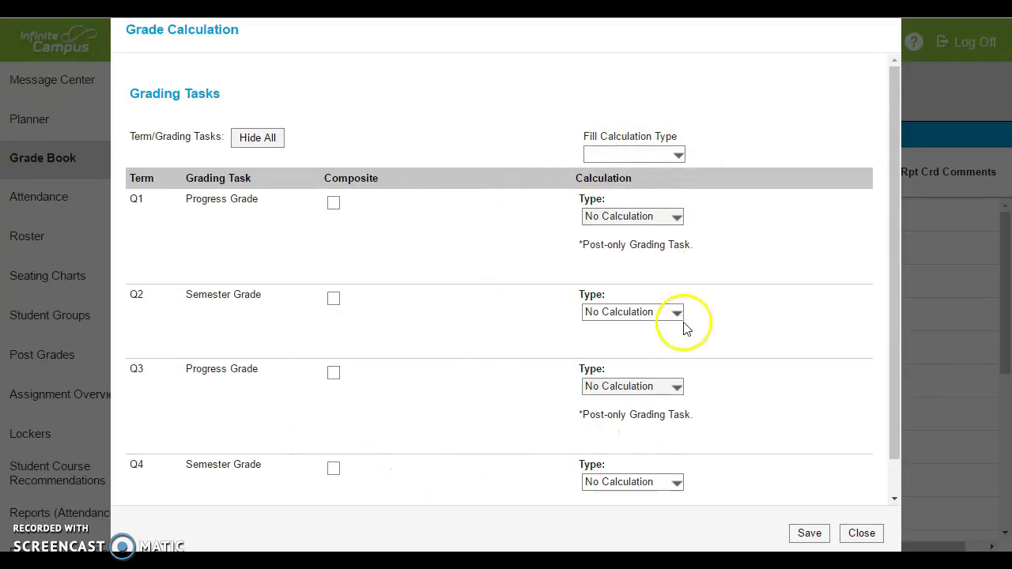
click(679, 158)
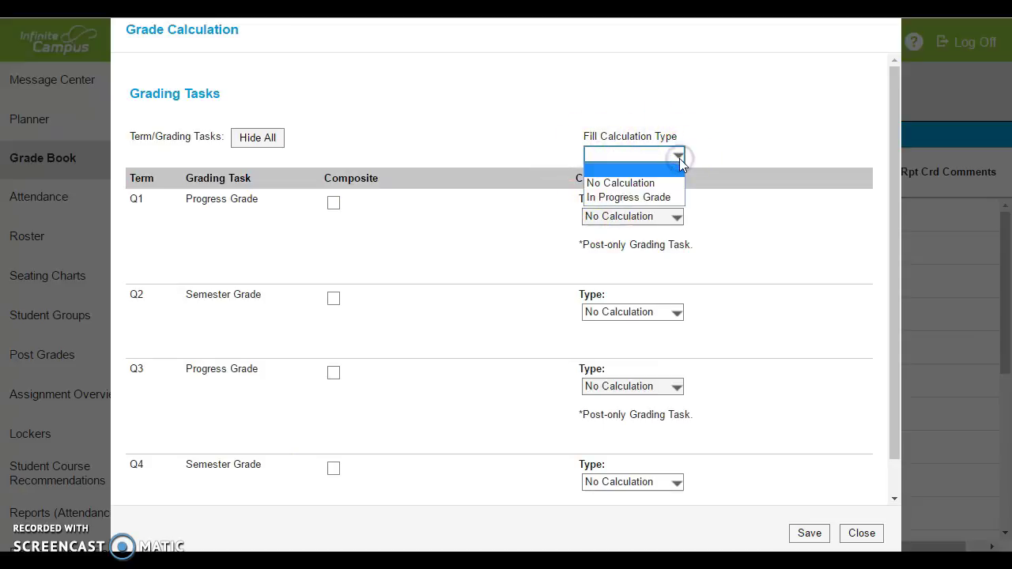
click(635, 201)
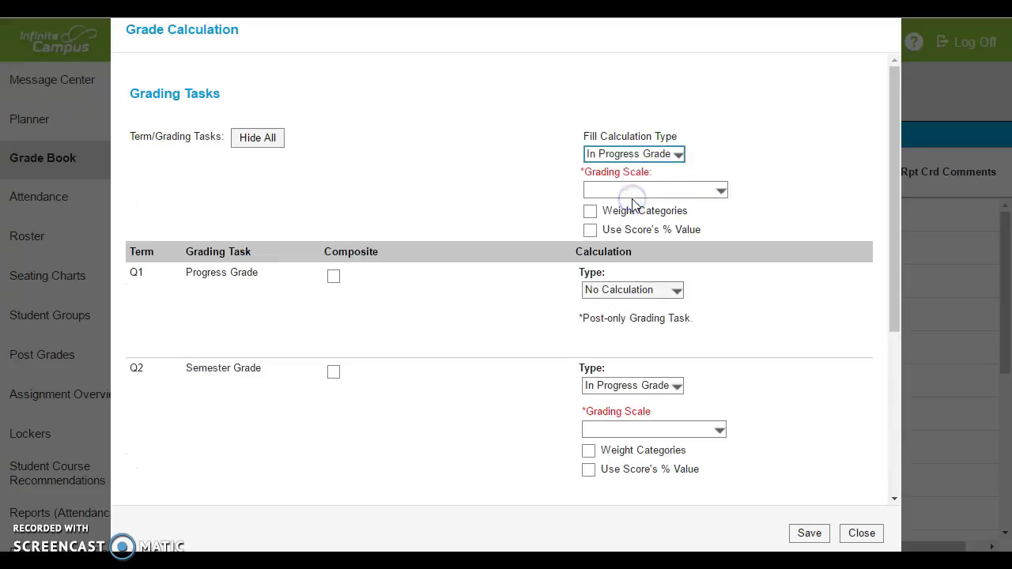
click(720, 192)
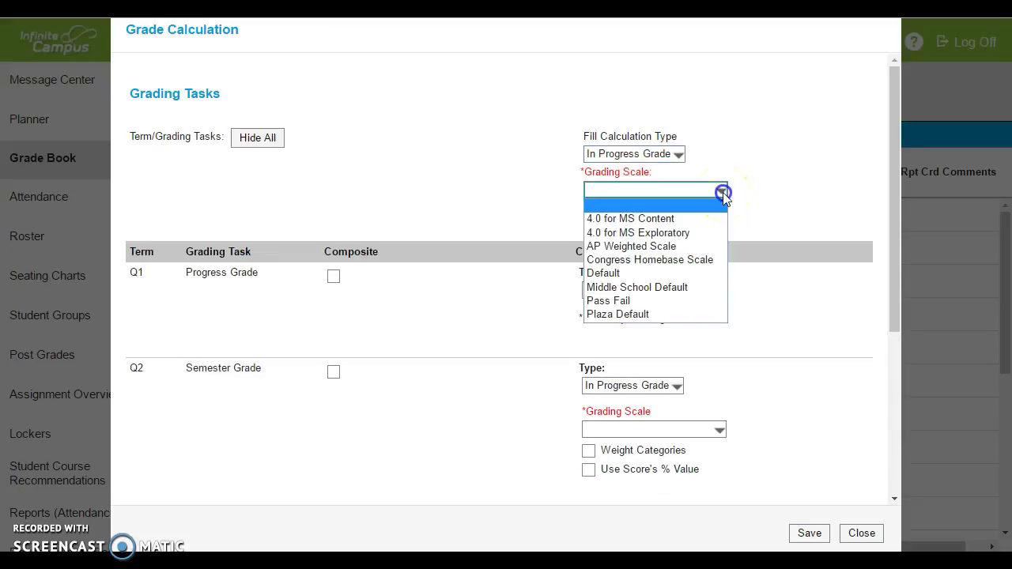
click(622, 275)
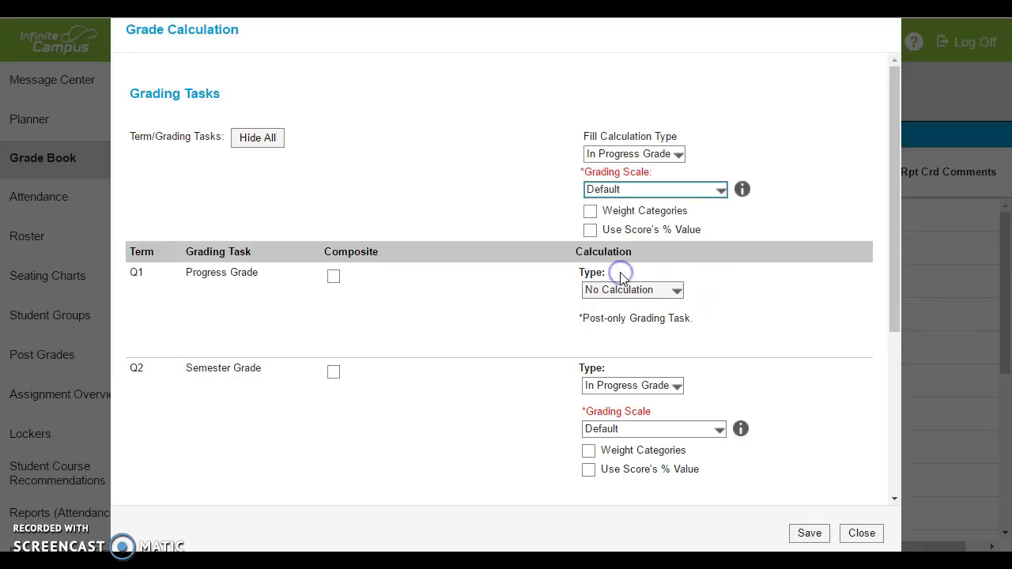
click(590, 213)
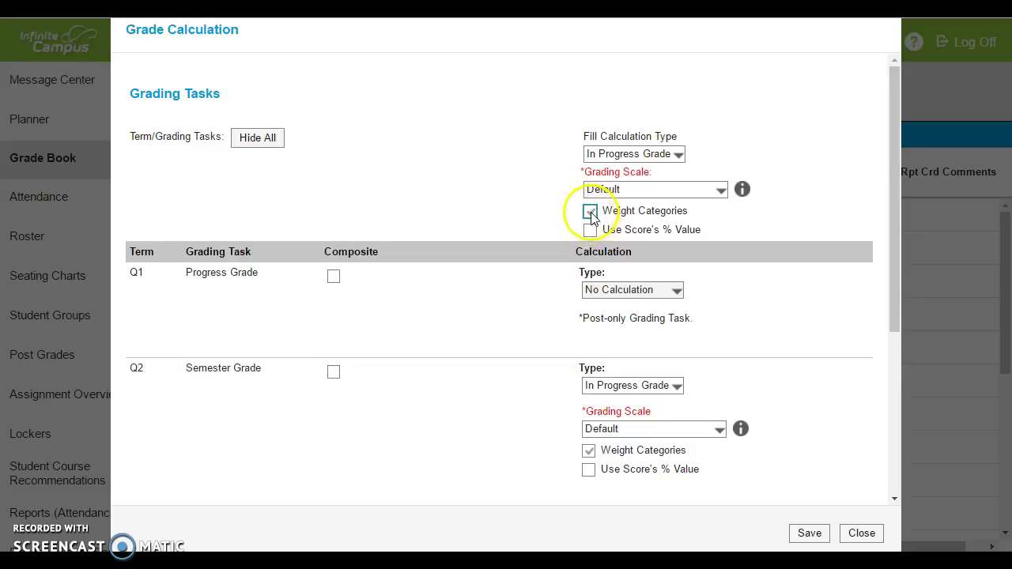
click(591, 212)
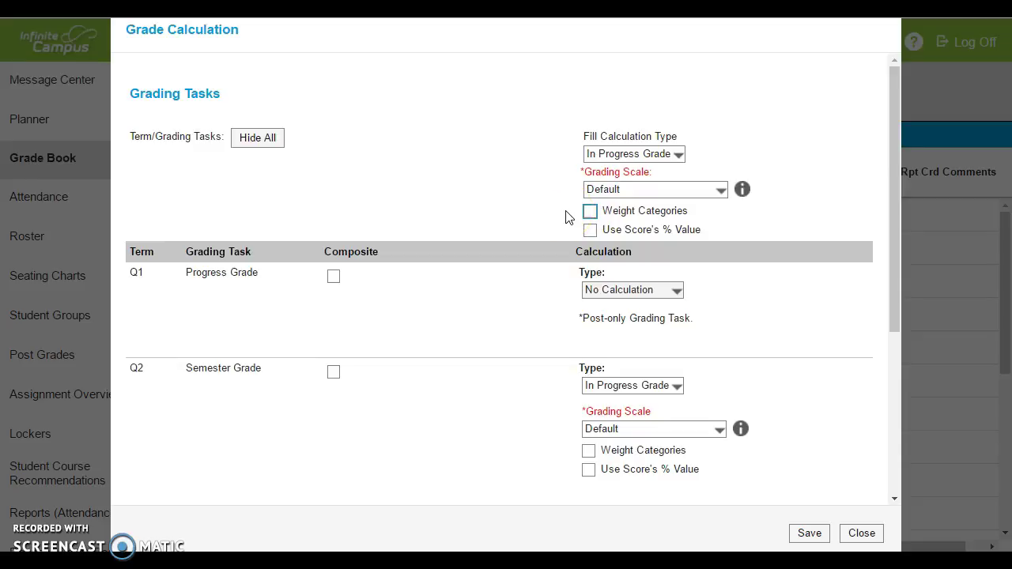
click(574, 214)
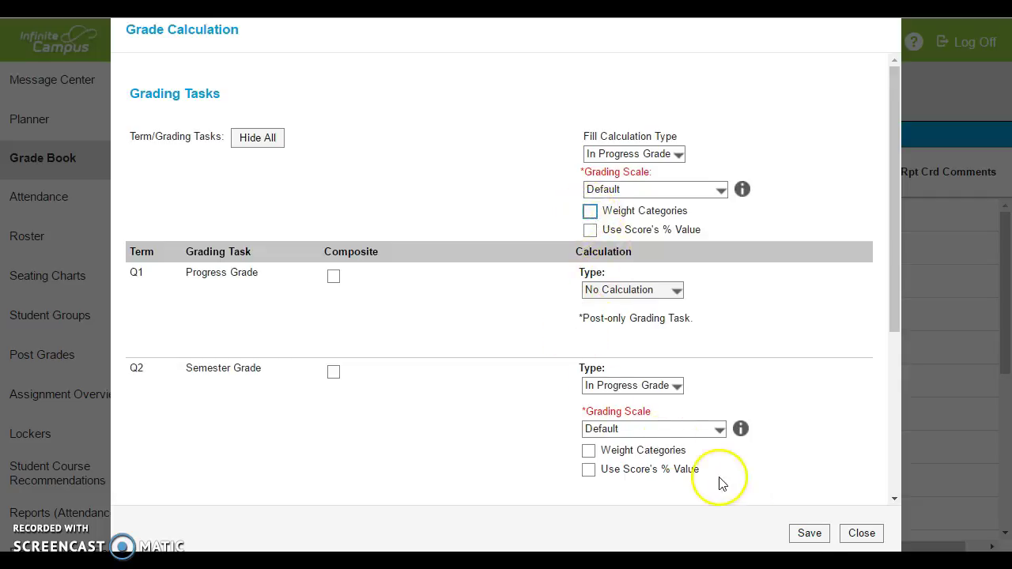
Save the grade calculation options, collapse the grade book settings and look over the In Progress columns.
click(809, 533)
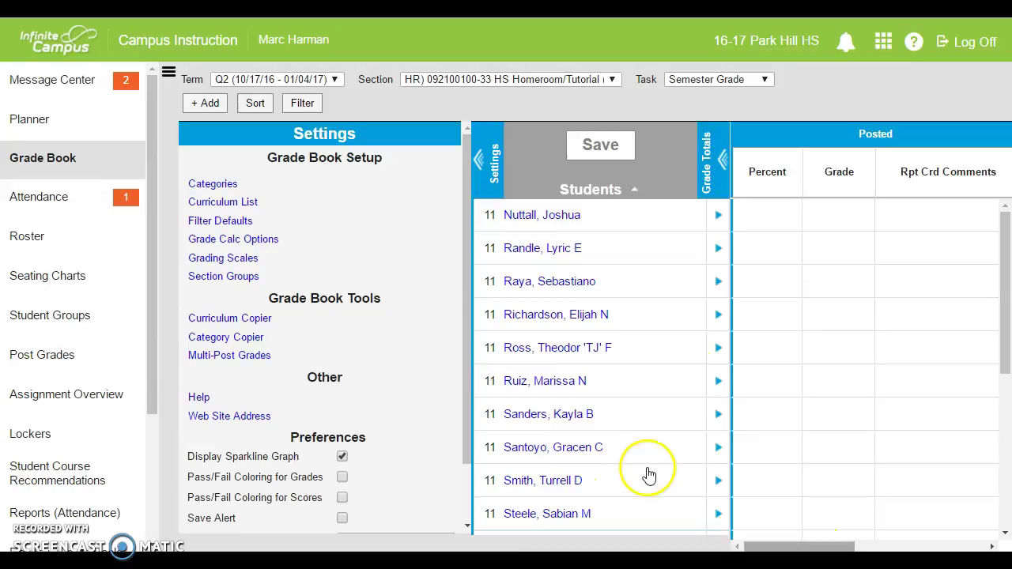
click(479, 158)
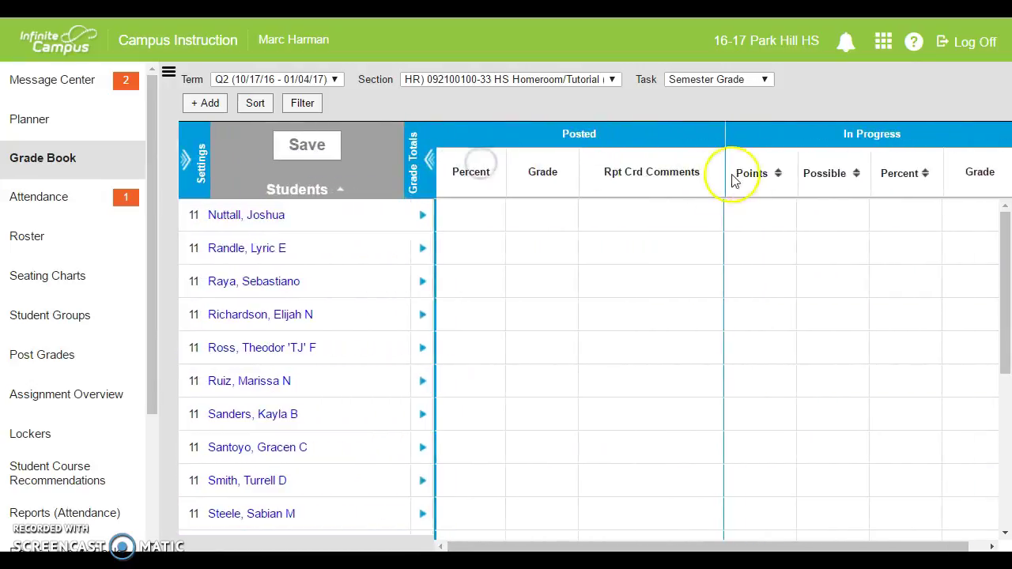
drag(614, 543, 653, 544)
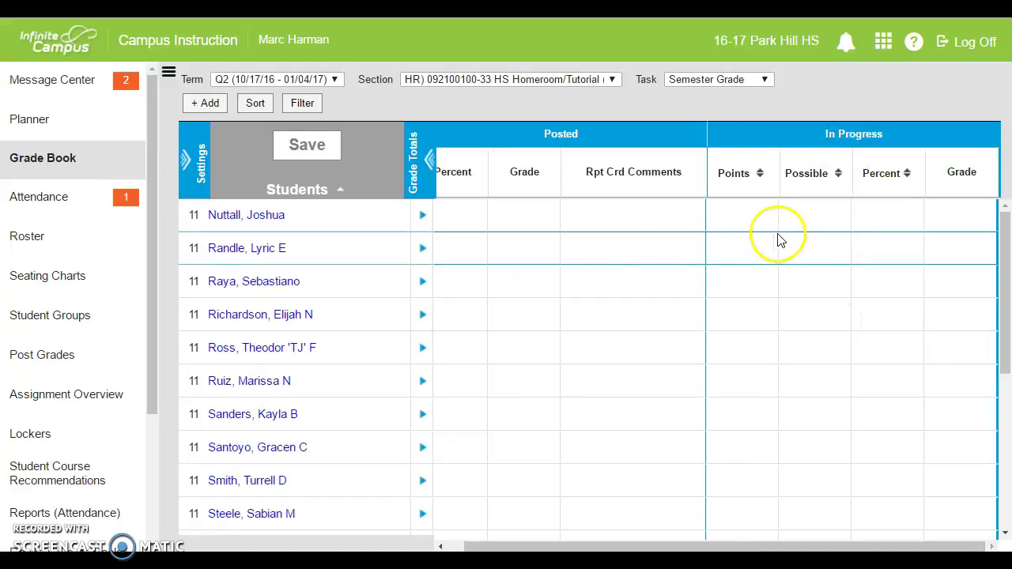
Add a new category to the section's grade book setup and name it Homework.
click(186, 170)
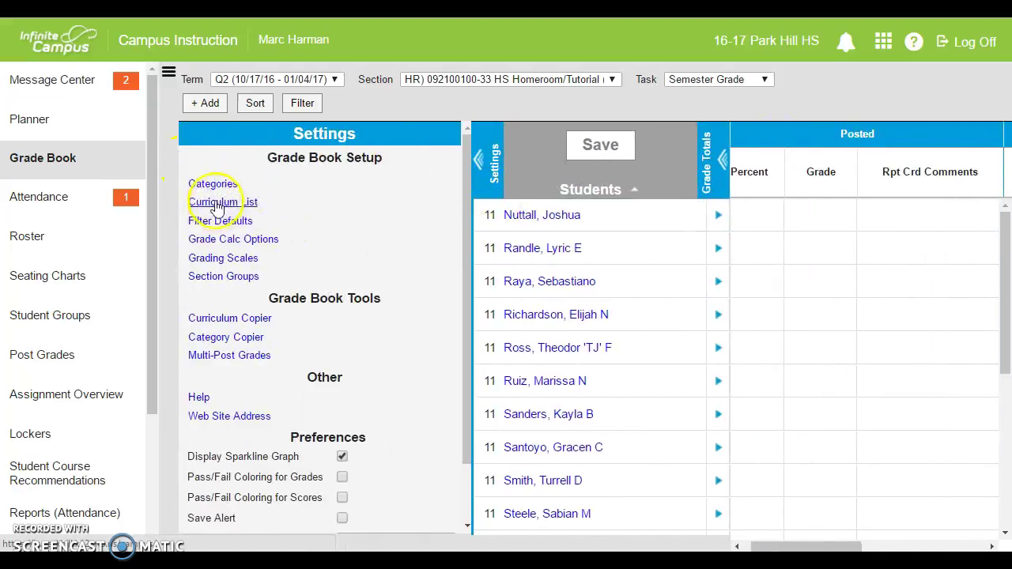
click(216, 204)
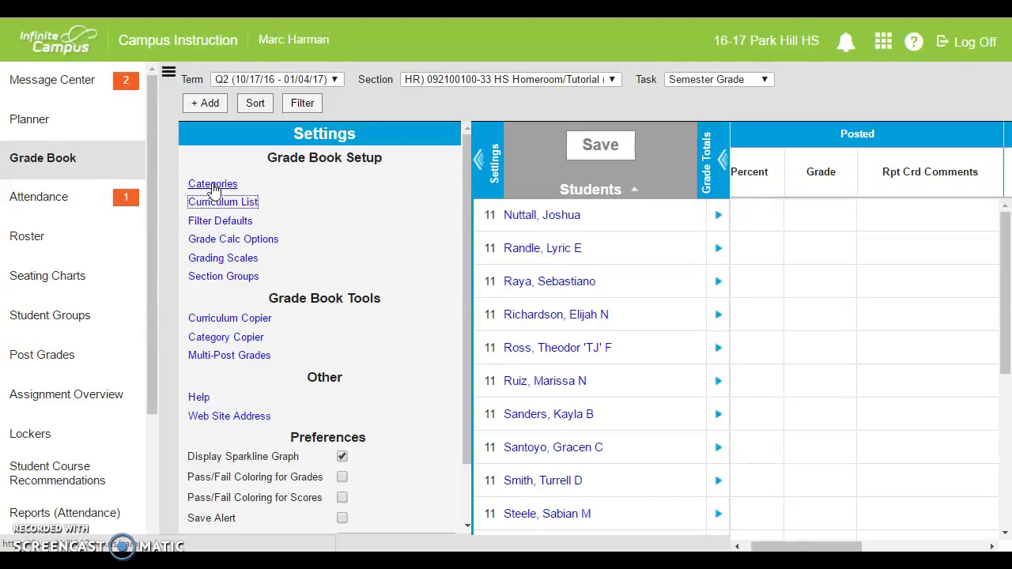
click(212, 184)
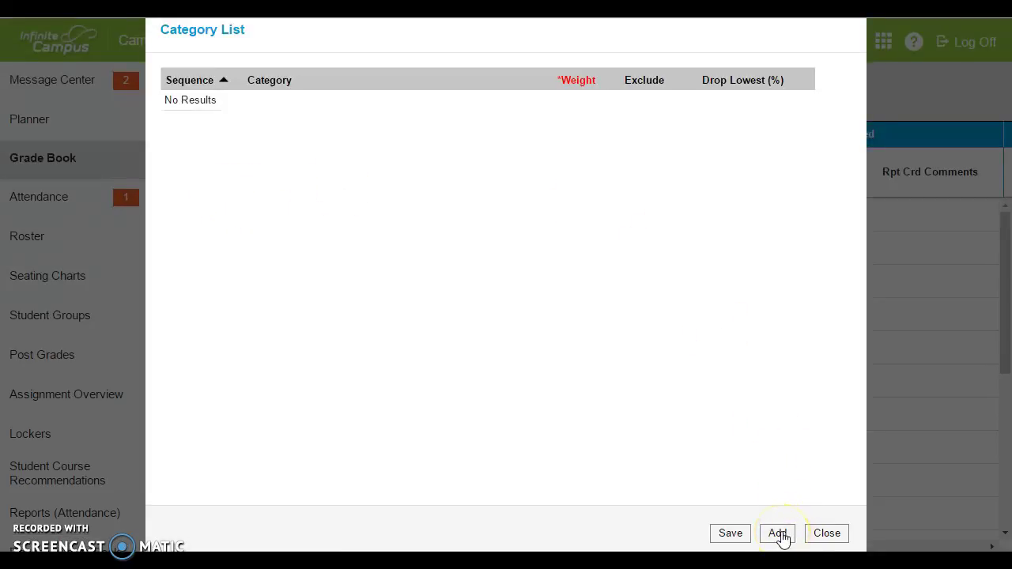
click(778, 534)
click(180, 103)
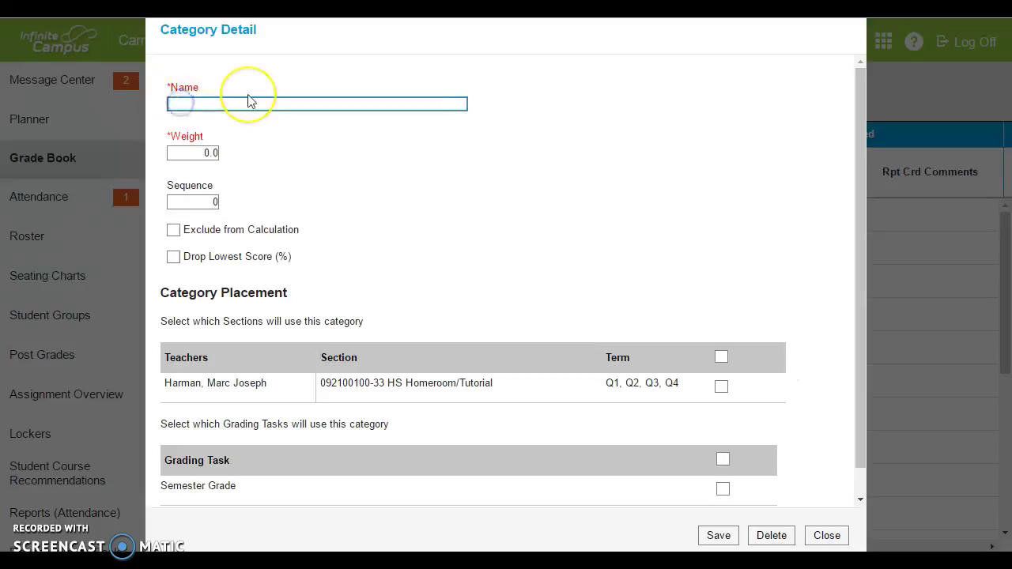
text(Homework)
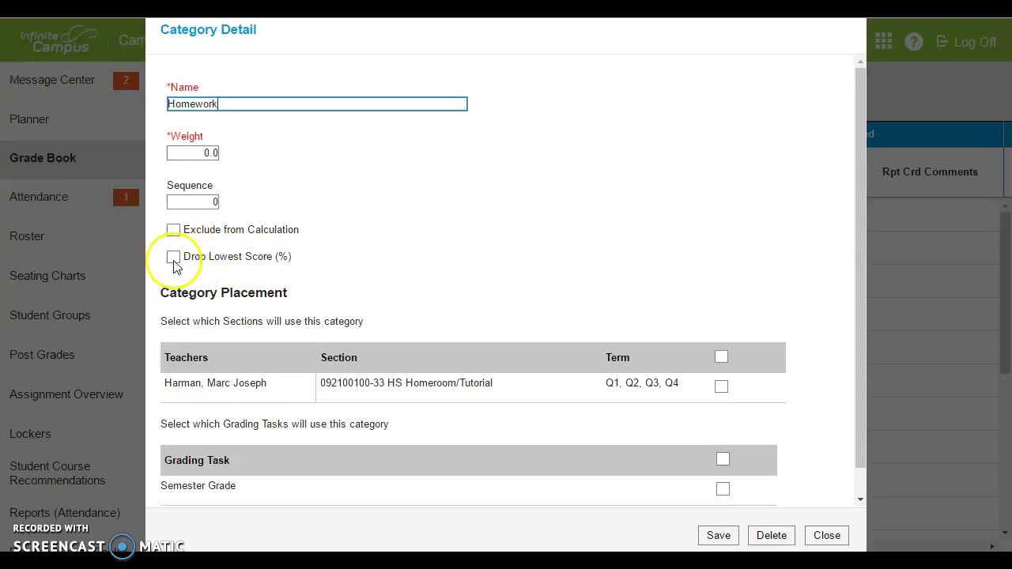
Apply the Homework category to all listed sections and grading tasks, save it, and return to the grade book.
scroll(553, 300, down, 1)
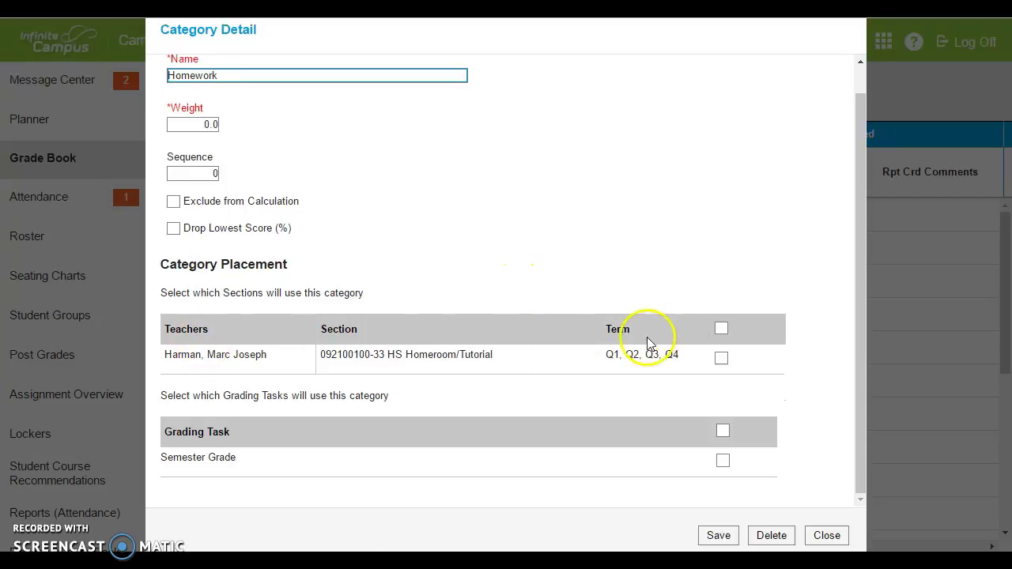
click(721, 328)
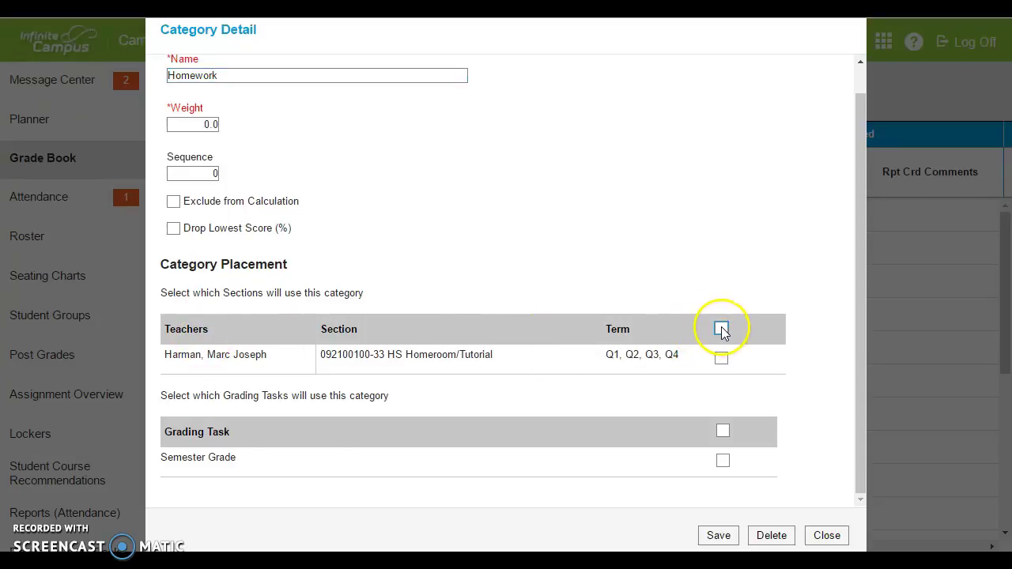
click(723, 431)
click(721, 536)
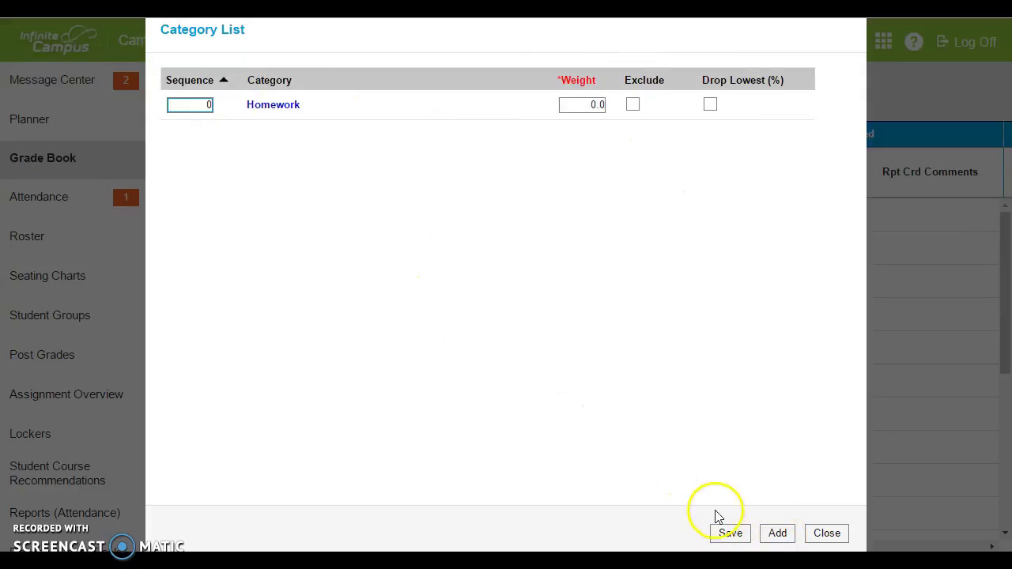
click(731, 534)
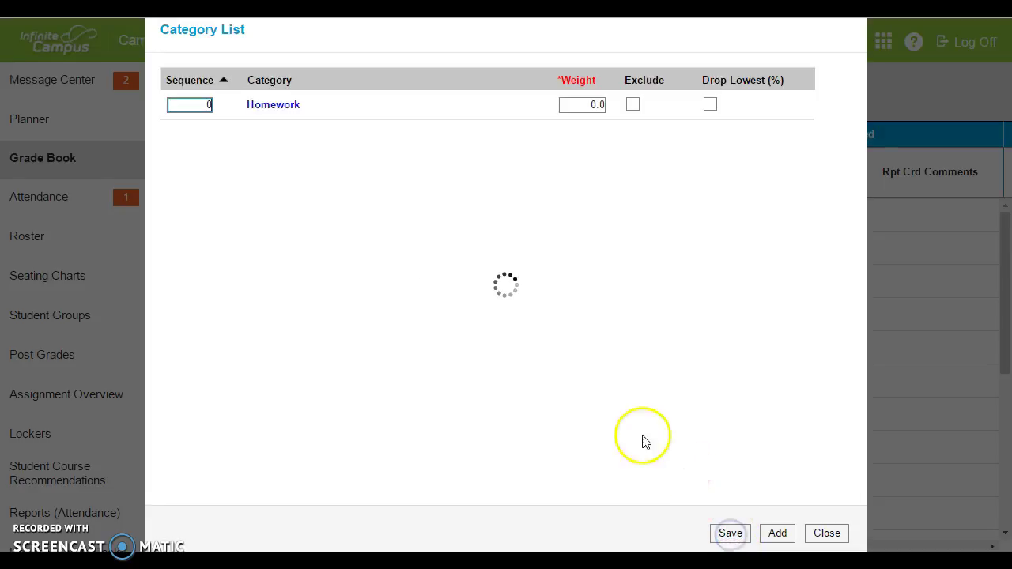
click(827, 533)
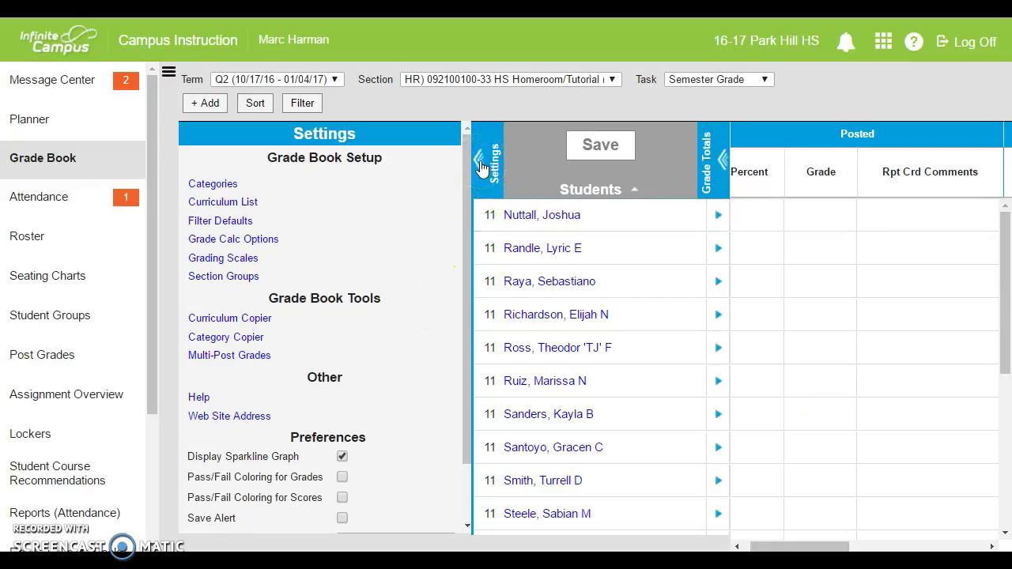
click(480, 169)
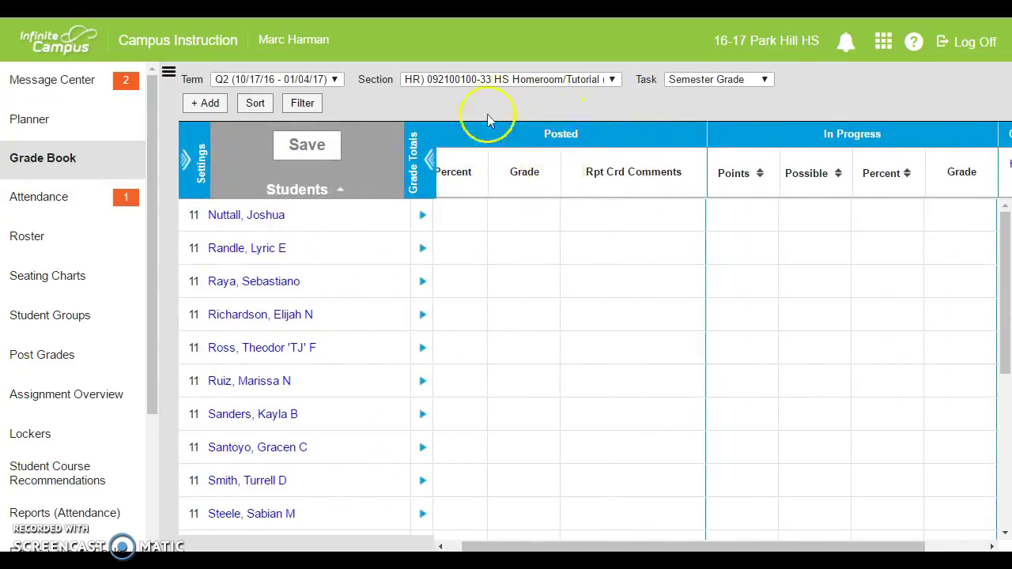
Create a new assignment named Worksheet 1 with the abbreviation WS 1.
drag(657, 545, 759, 545)
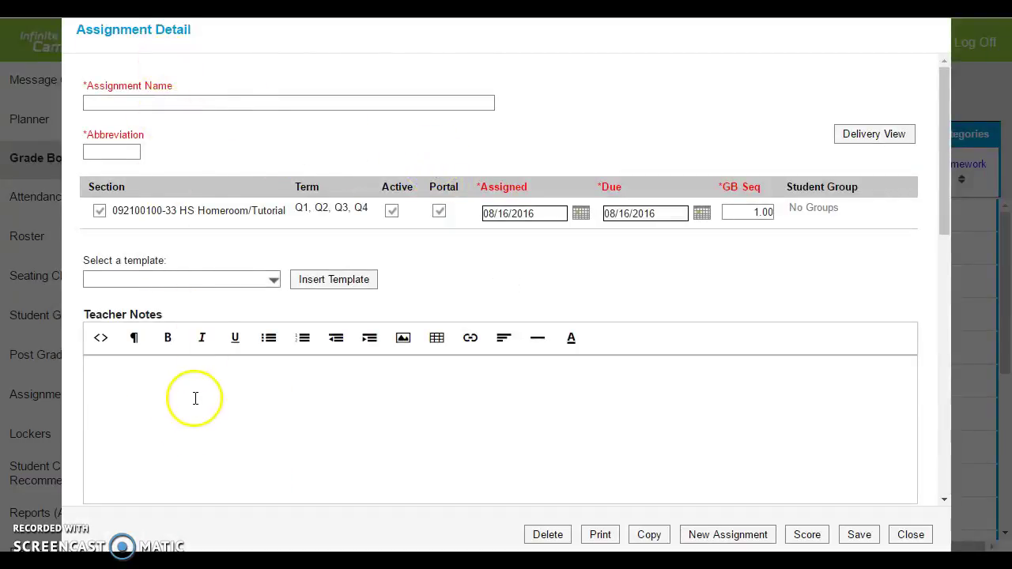
click(202, 104)
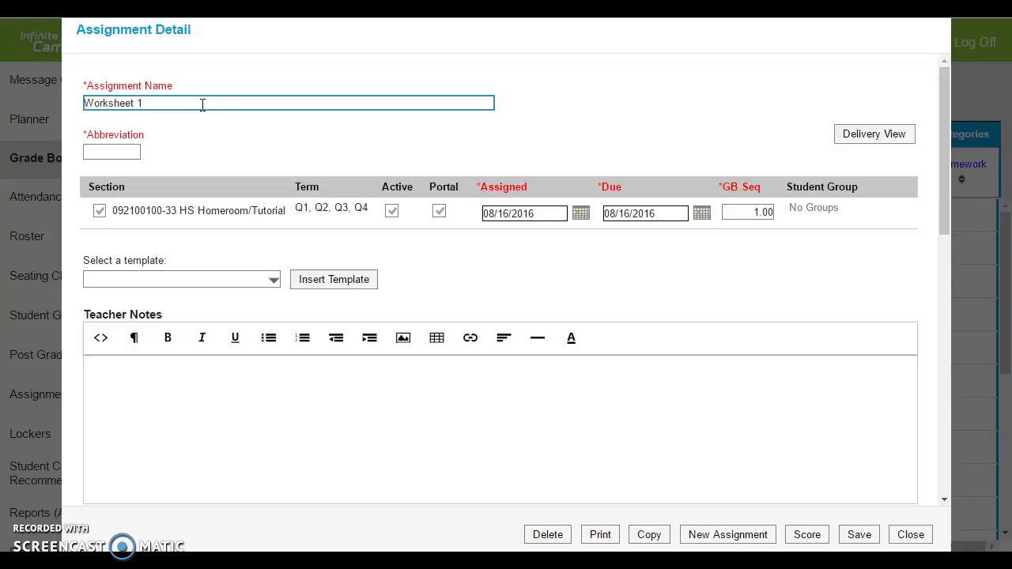
click(128, 152)
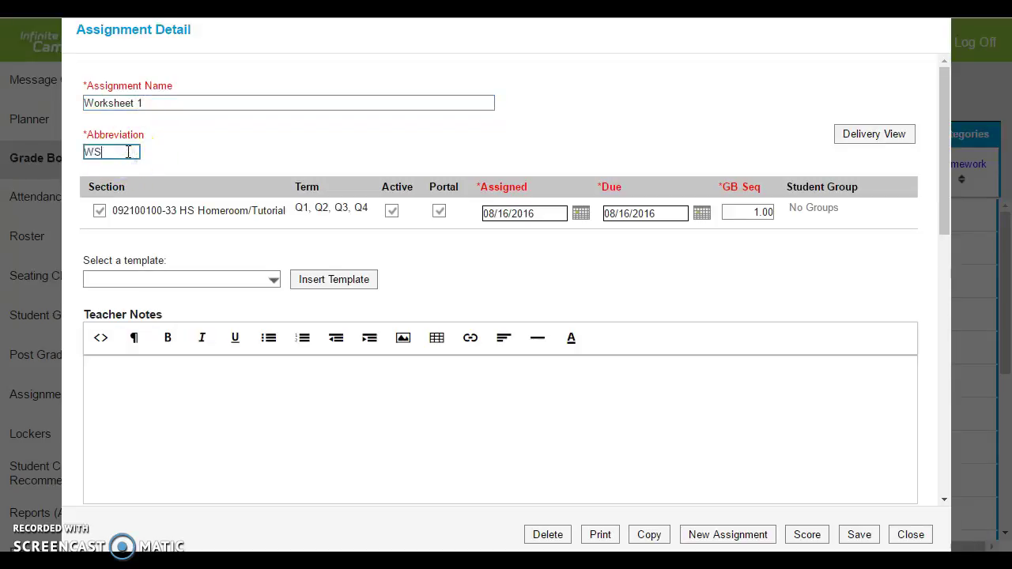
text(WS 1)
mouse_move(128, 152)
mouse_down()
mouse_move(86, 150)
mouse_move(141, 152)
mouse_up()
mouse_move(155, 148)
mouse_down()
mouse_move(129, 133)
mouse_move(131, 151)
mouse_move(175, 153)
mouse_up()
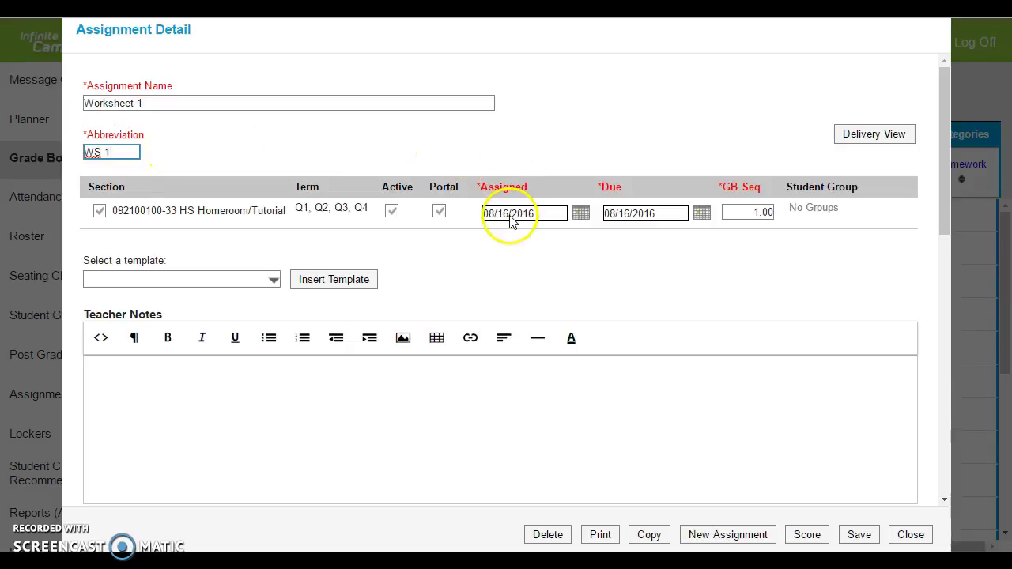
Set the assignment's due date to 08/18/2016 and check the available assignment templates.
click(702, 213)
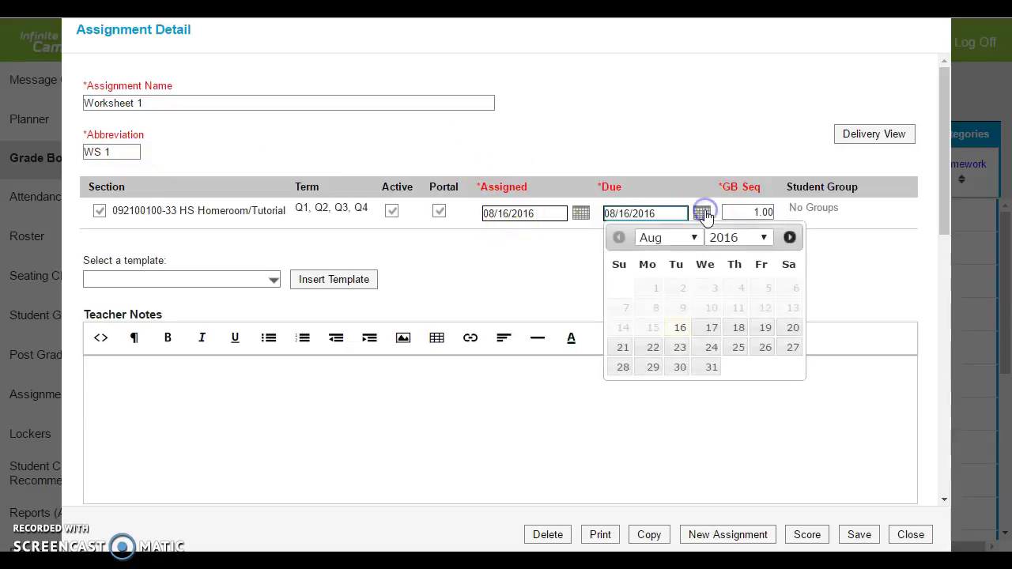
click(738, 329)
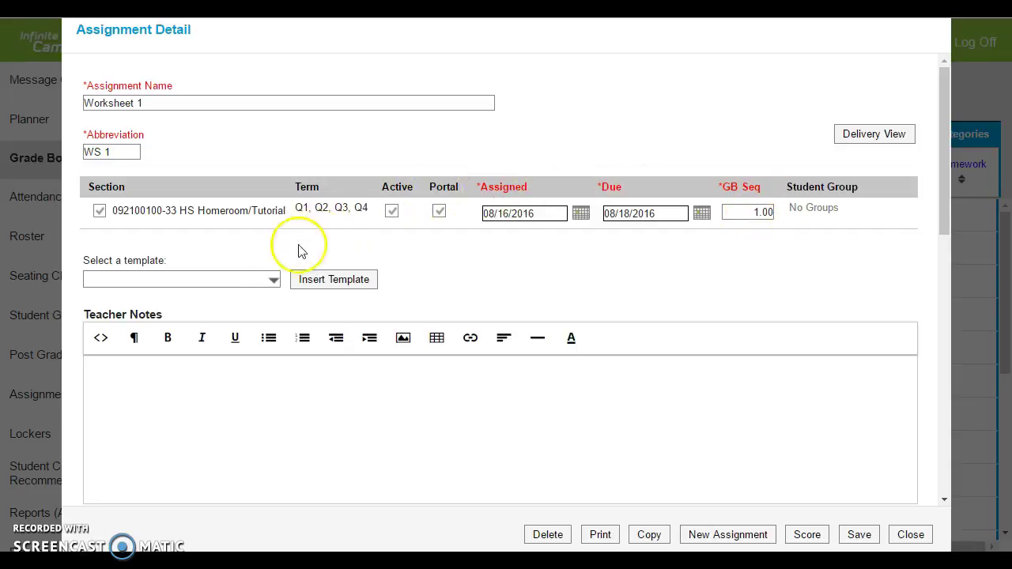
click(273, 281)
click(274, 282)
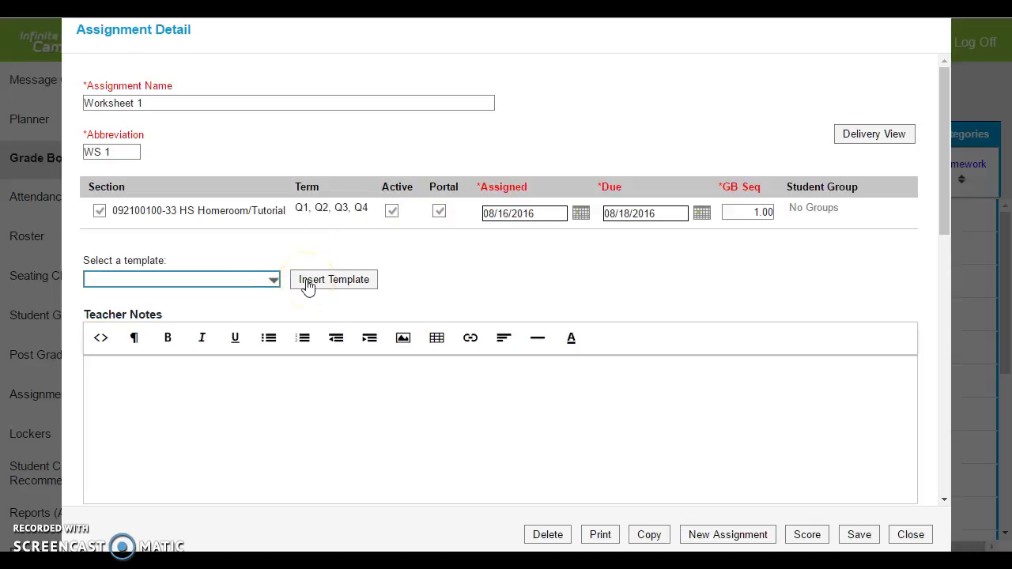
Examine the assignment's Teacher Notes, Portal Description and file upload options.
scroll(308, 284, down, 2)
click(156, 229)
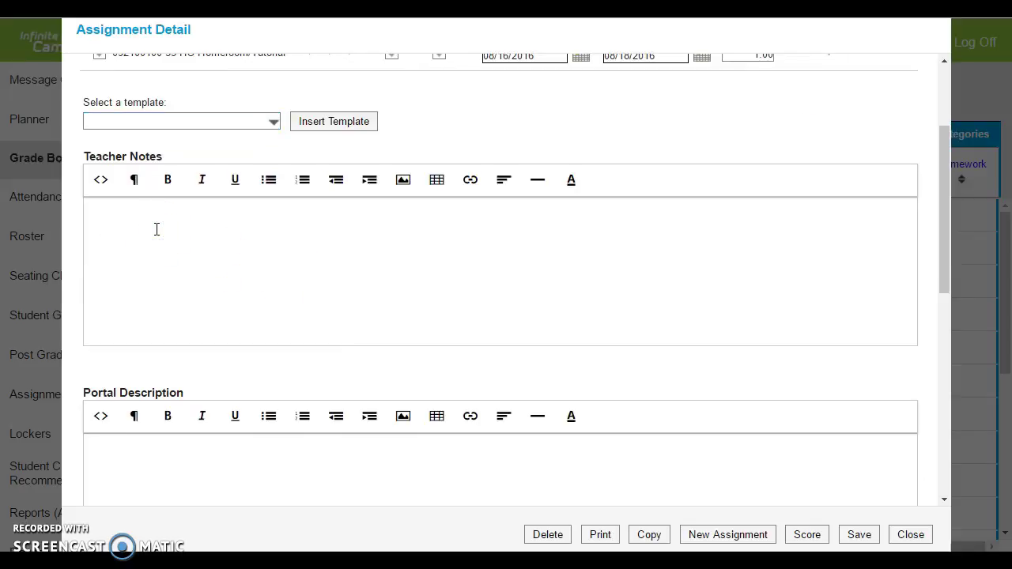
scroll(155, 228, down, 1)
click(154, 387)
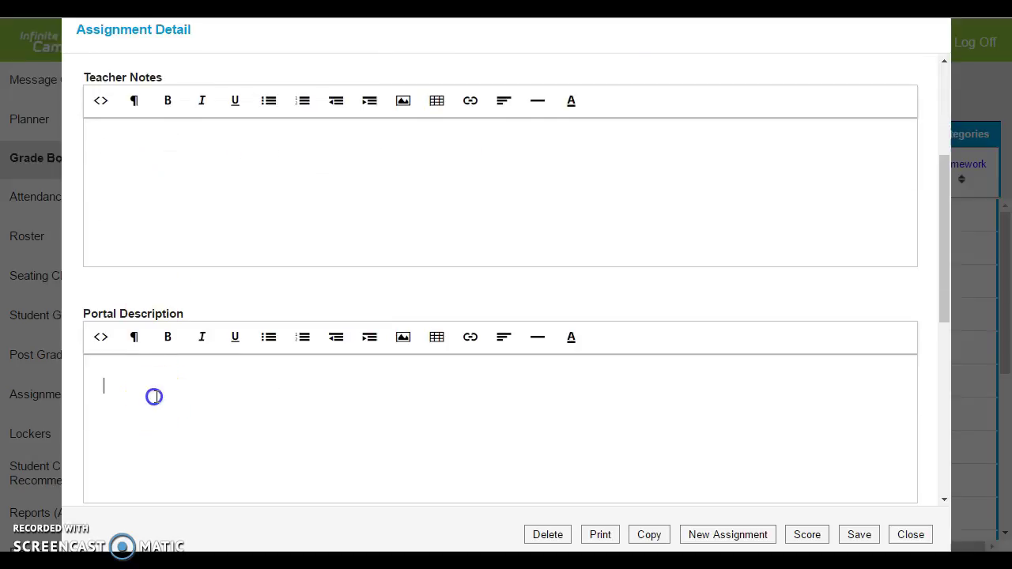
scroll(169, 361, down, 1)
click(169, 334)
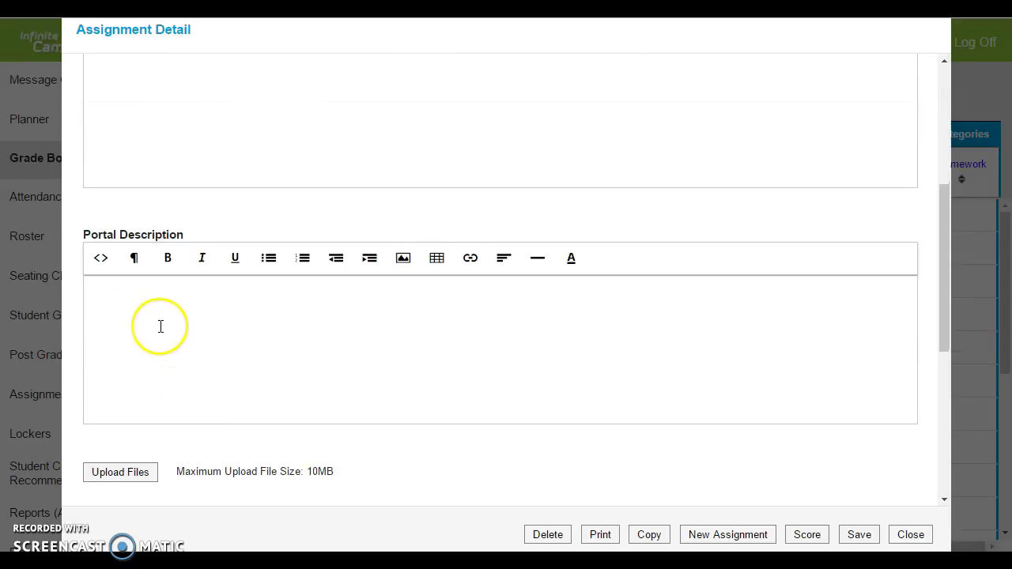
scroll(150, 311, down, 3)
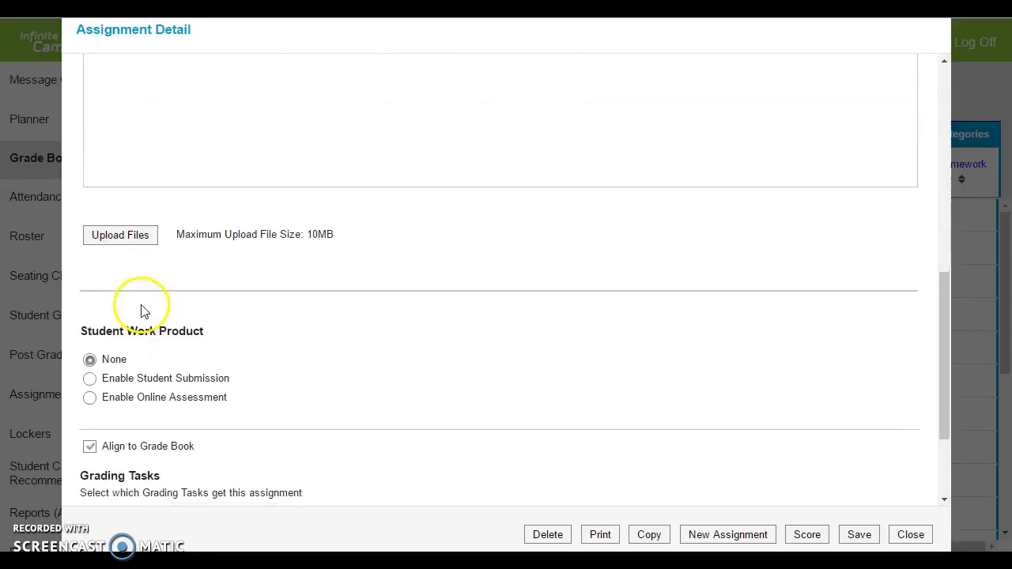
click(114, 242)
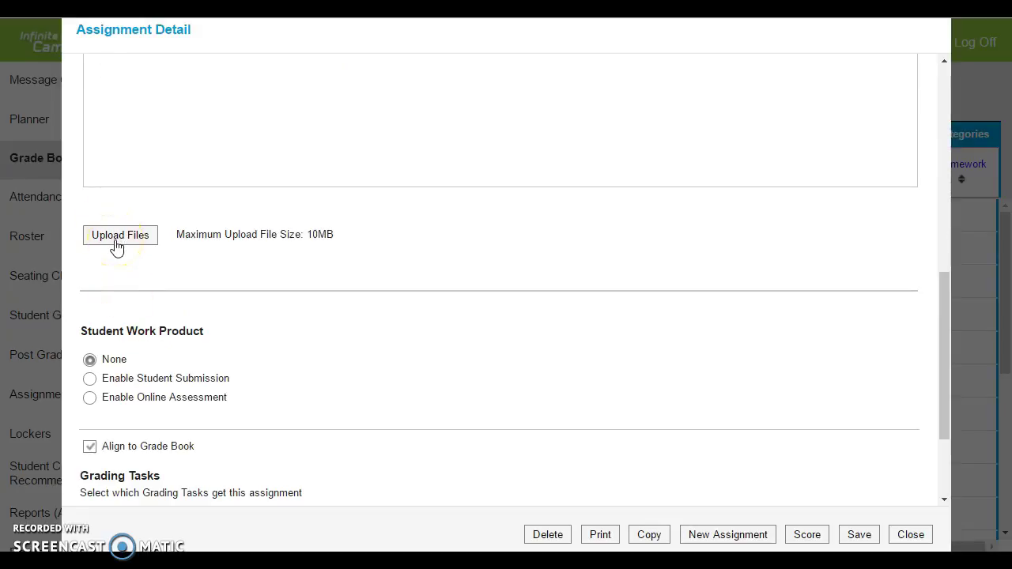
Assign the worksheet to the Semester Grade task and set its total points to 15.
scroll(116, 247, down, 2)
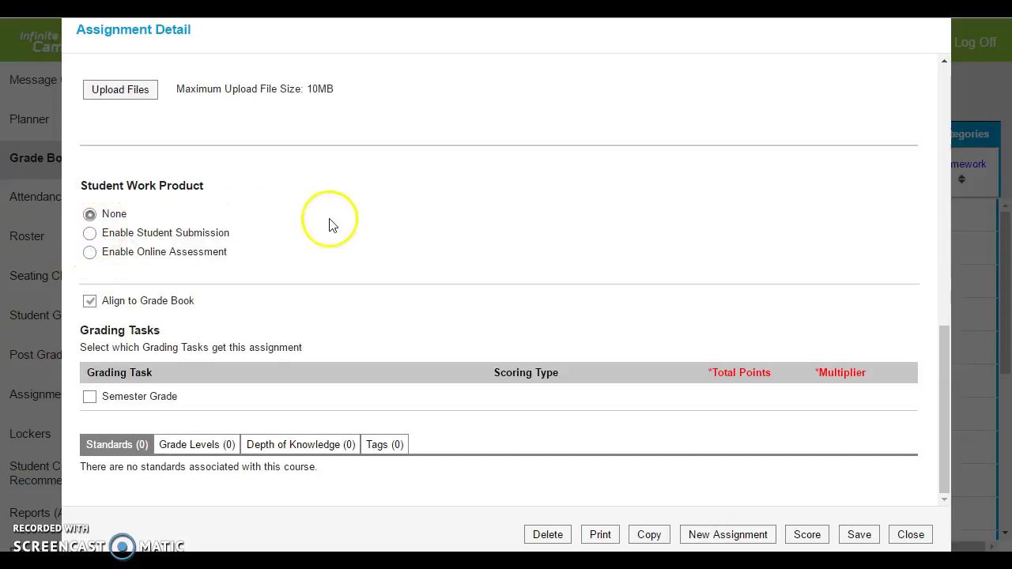
click(90, 398)
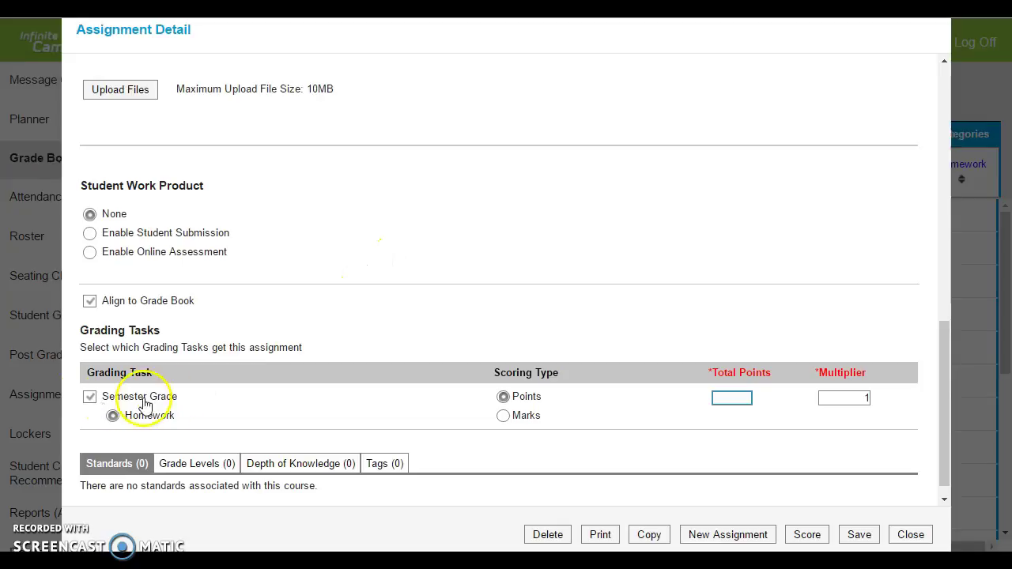
click(726, 398)
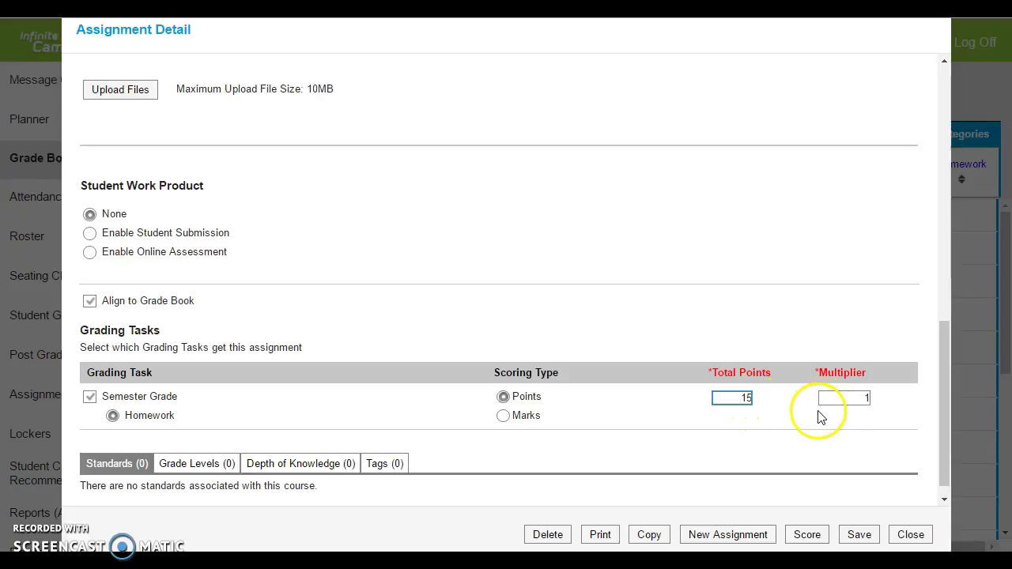
scroll(797, 418, down, 1)
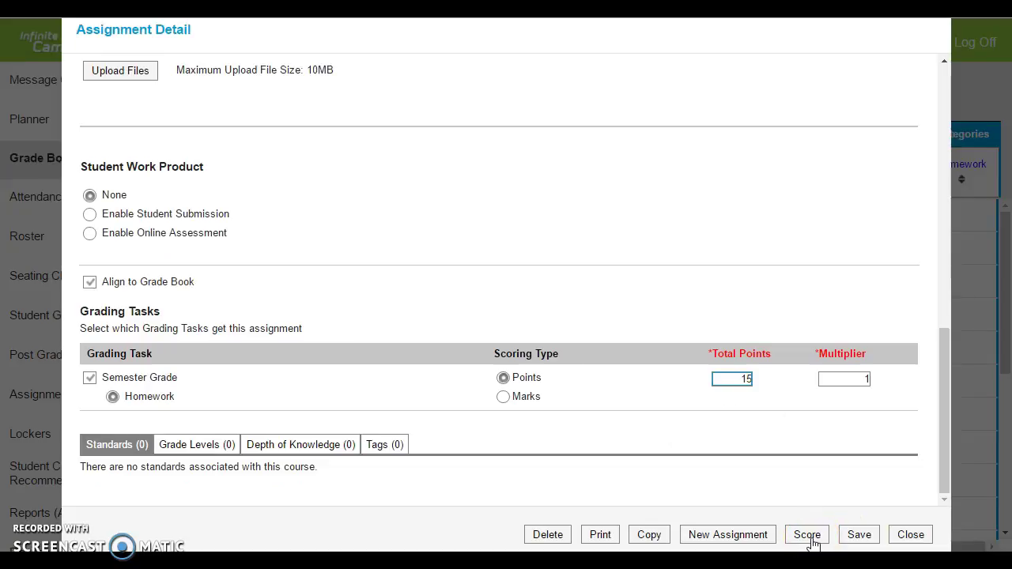
Save and close the assignment, and select the first student's WS 1 score cell in the grade book.
click(859, 535)
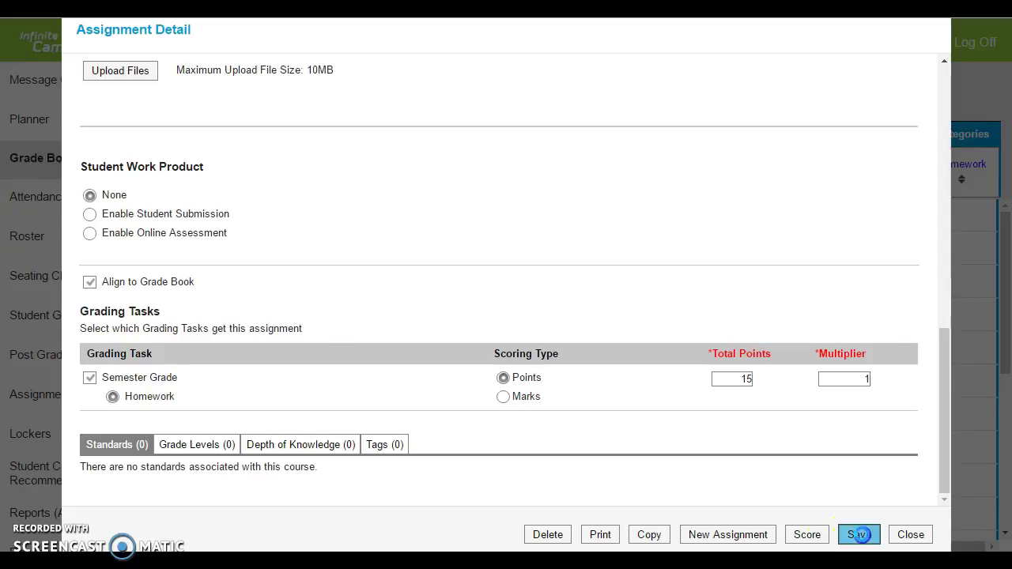
click(920, 544)
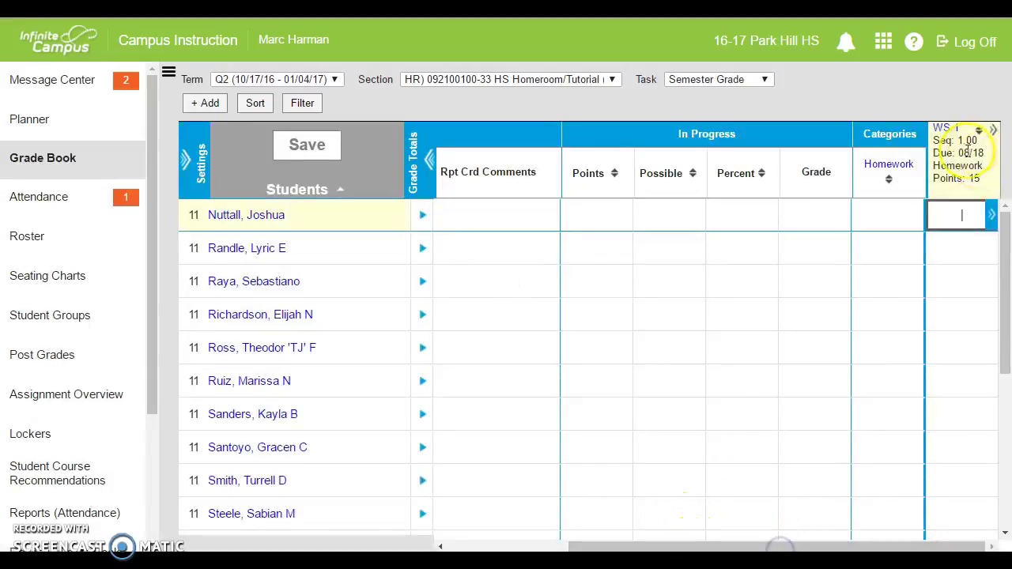
click(960, 214)
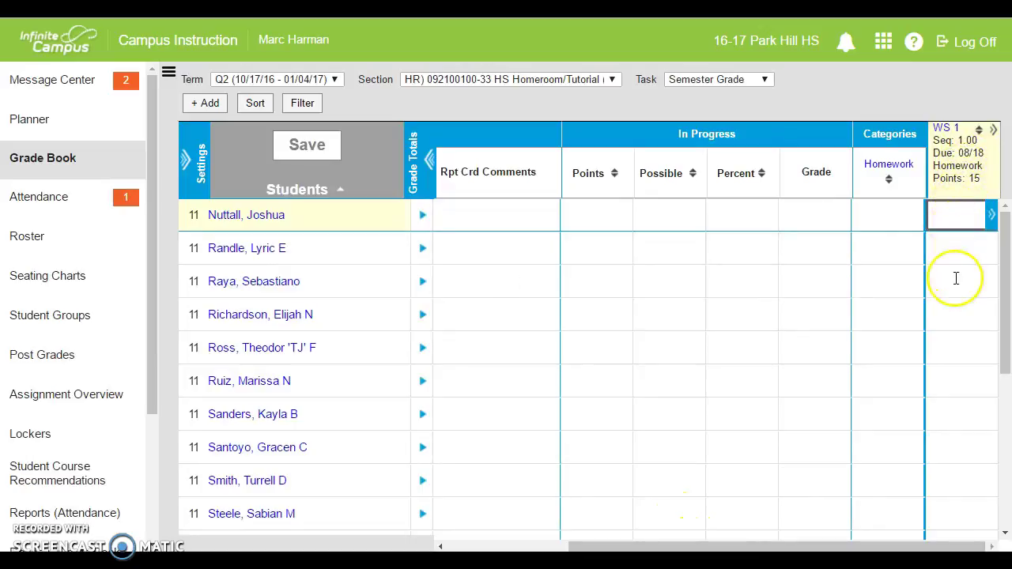